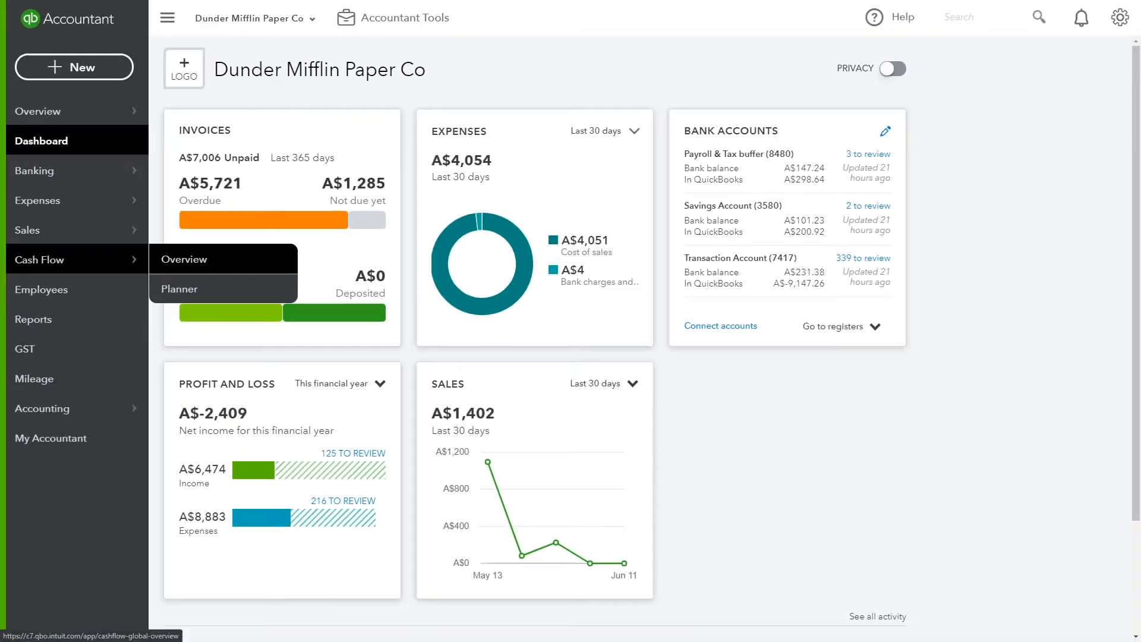
Open the cash flow overview and review its support resources and the money in and money out summaries
click(274, 324)
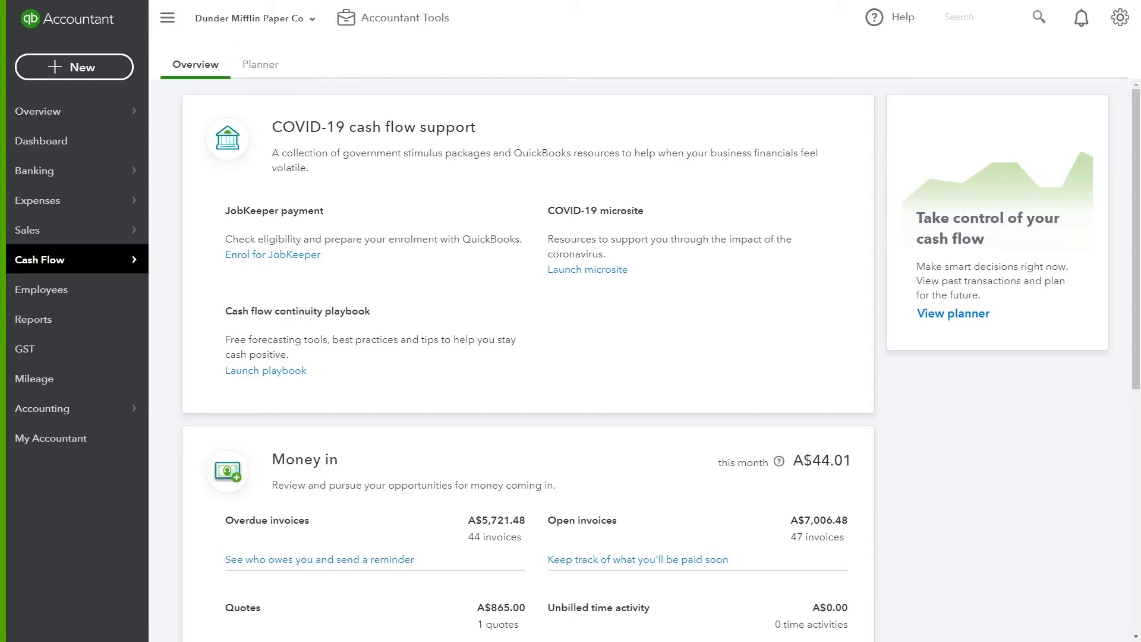
scroll(570, 356, down, 5)
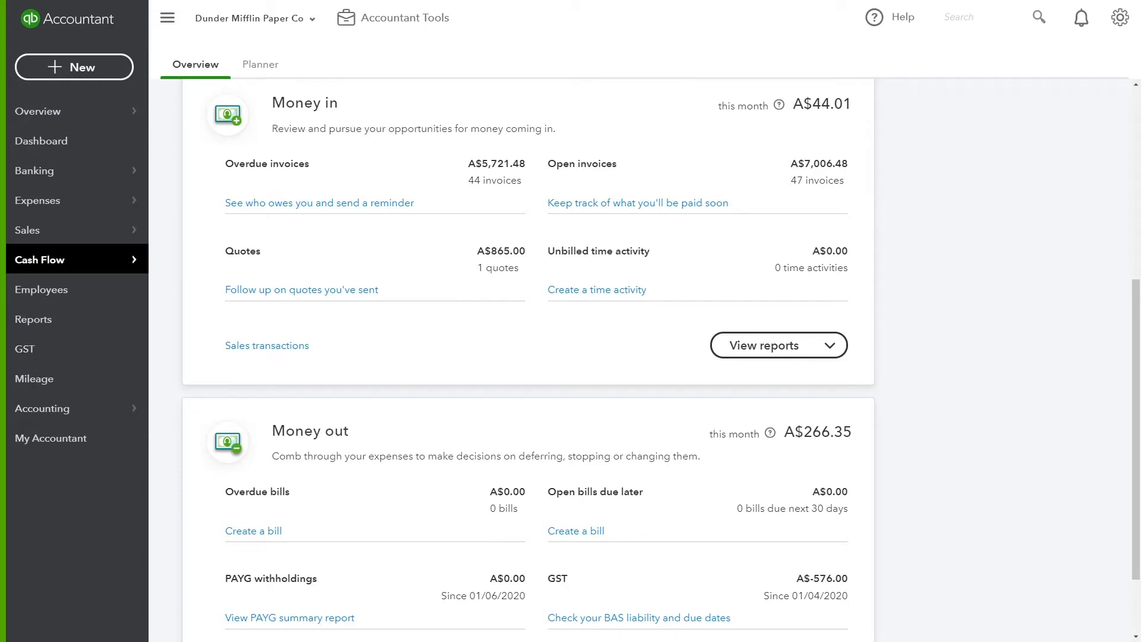
scroll(570, 357, up, 5)
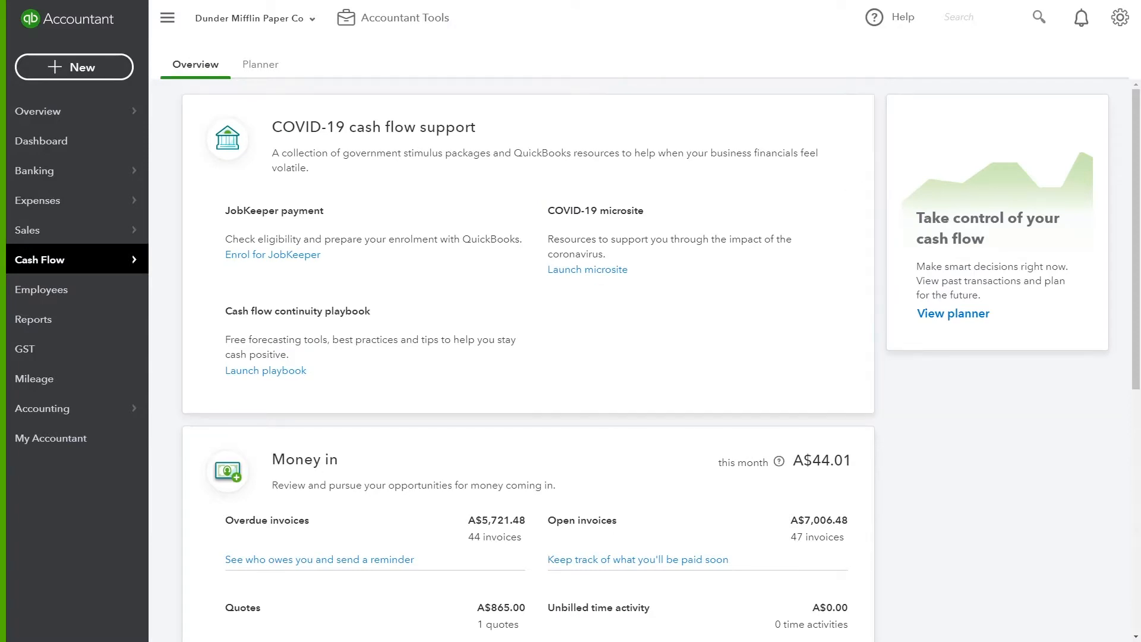
scroll(1059, 486, down, 5)
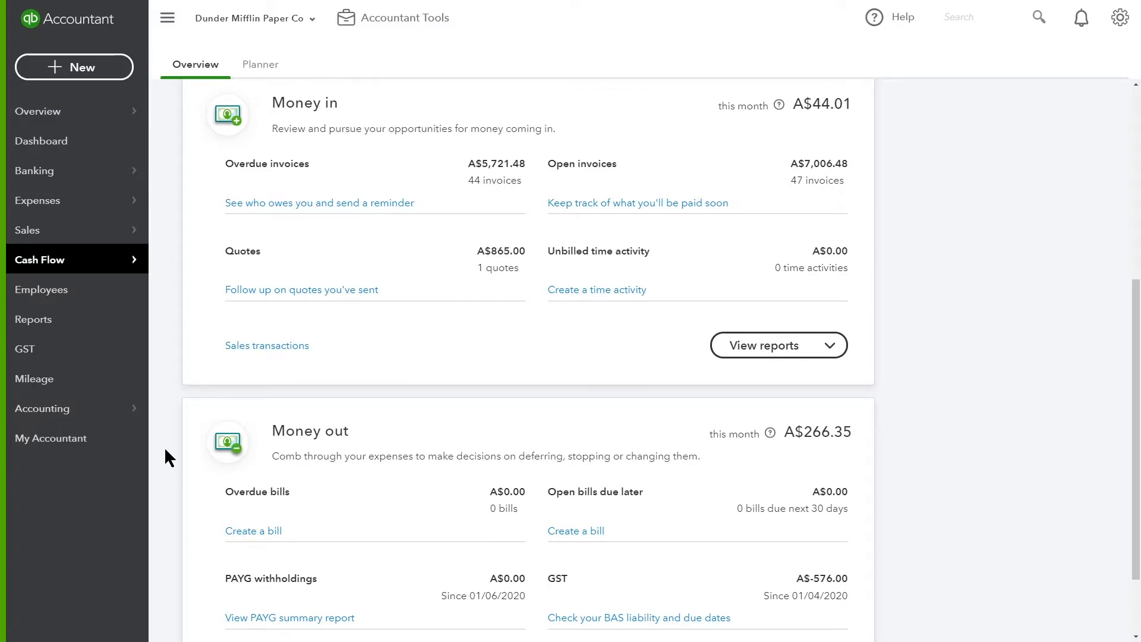
click(212, 531)
scroll(662, 369, up, 5)
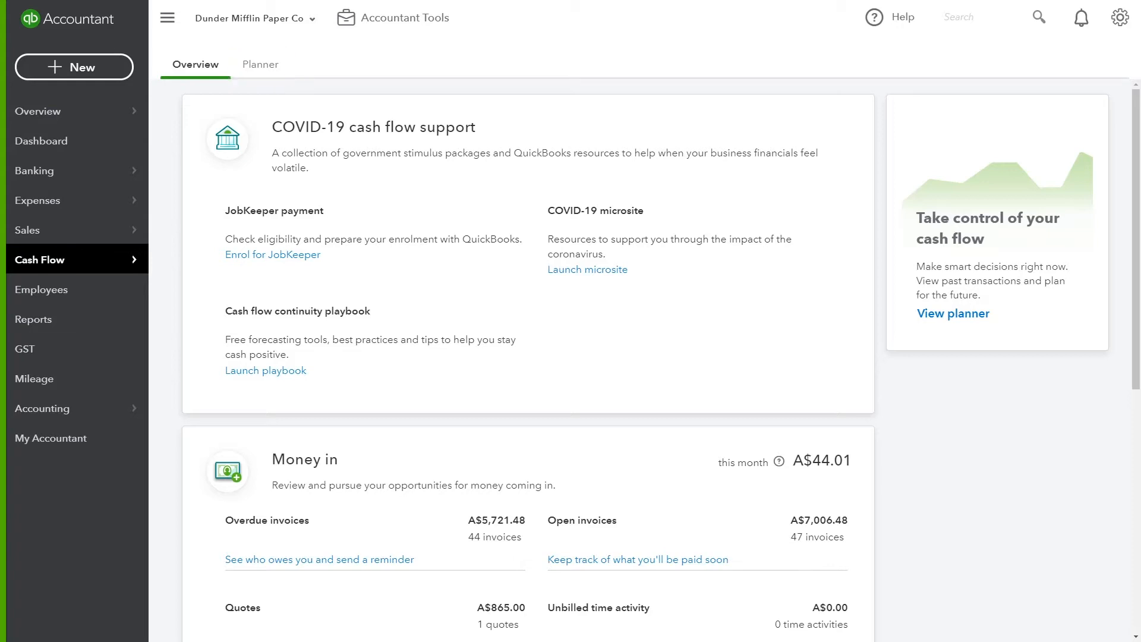
Examine monthly money in and out in the cash flow planner, and switch the chart to the cash balance projection
click(260, 64)
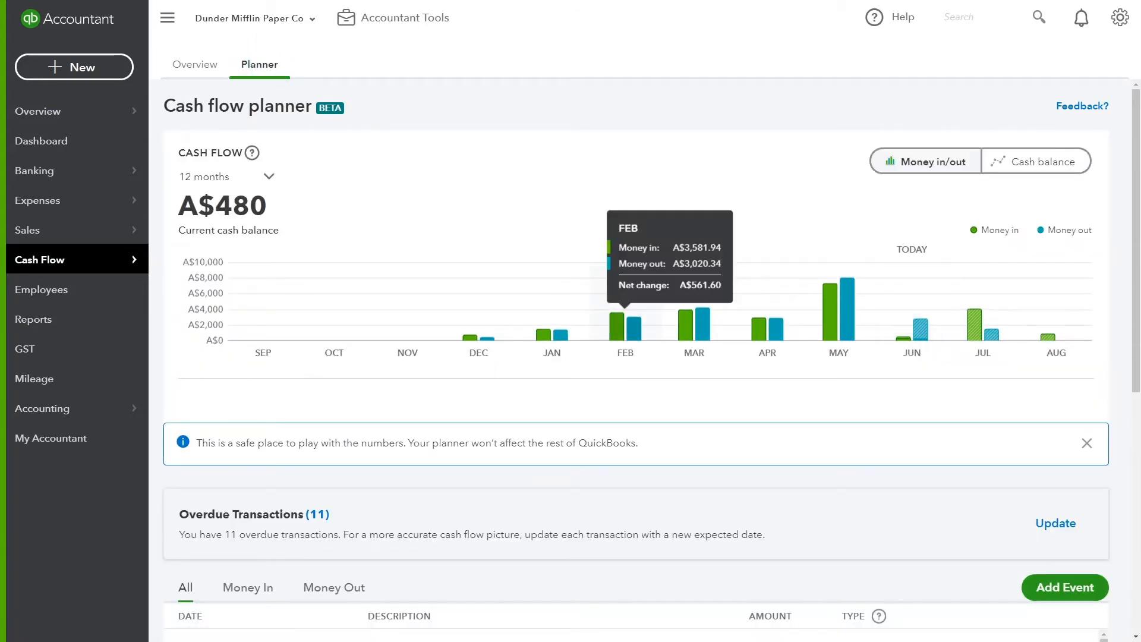
mouse_move(694, 321)
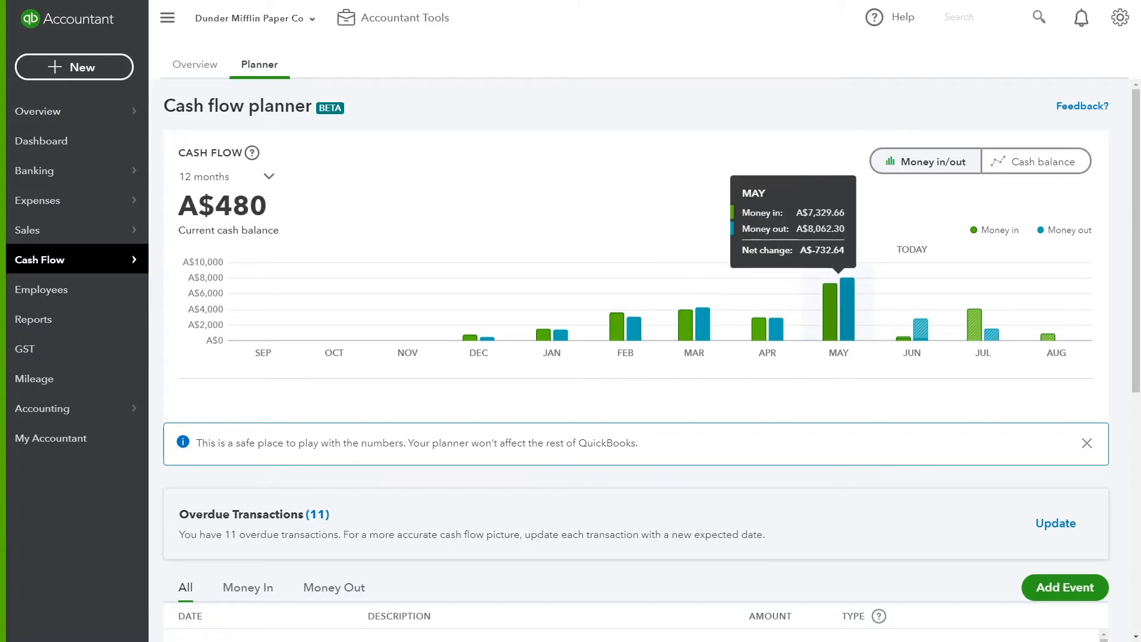
mouse_move(920, 327)
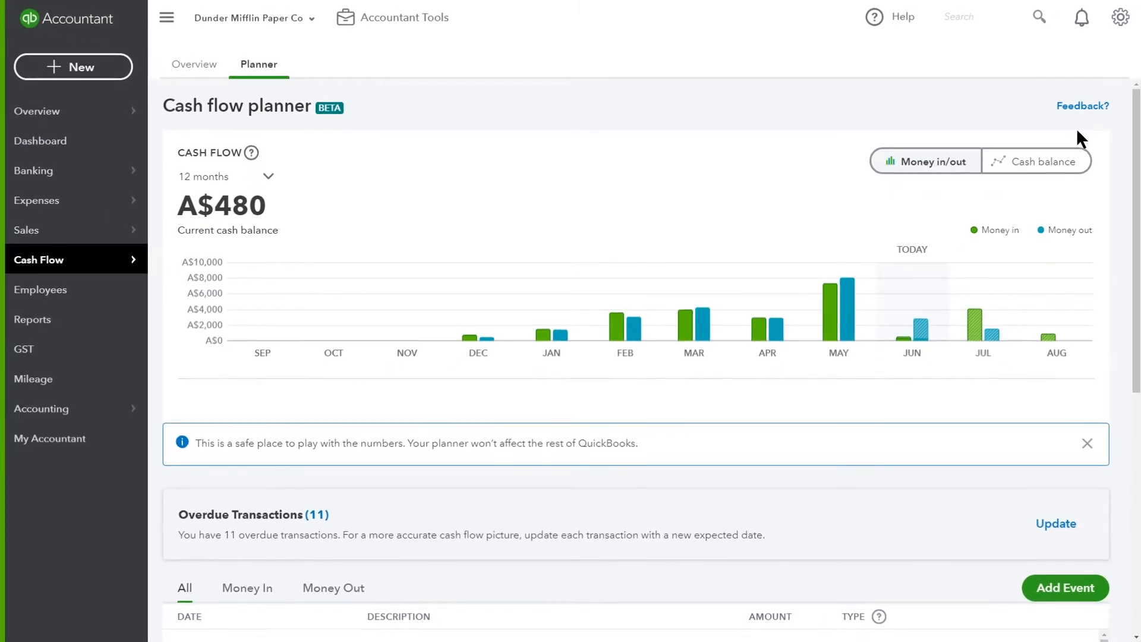
click(1059, 161)
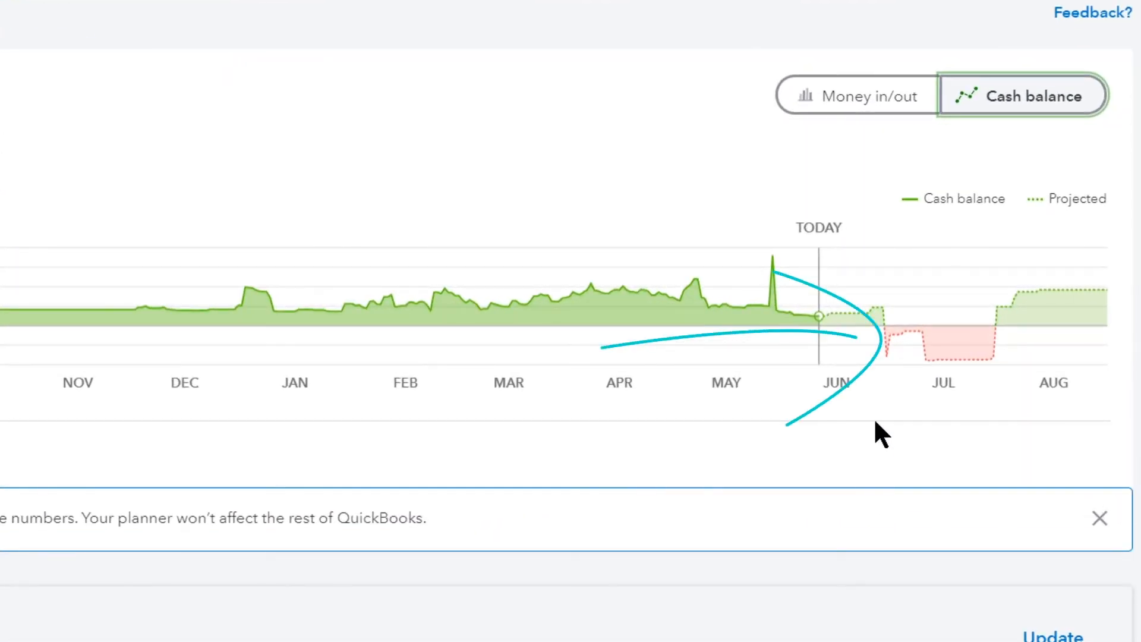
mouse_move(885, 364)
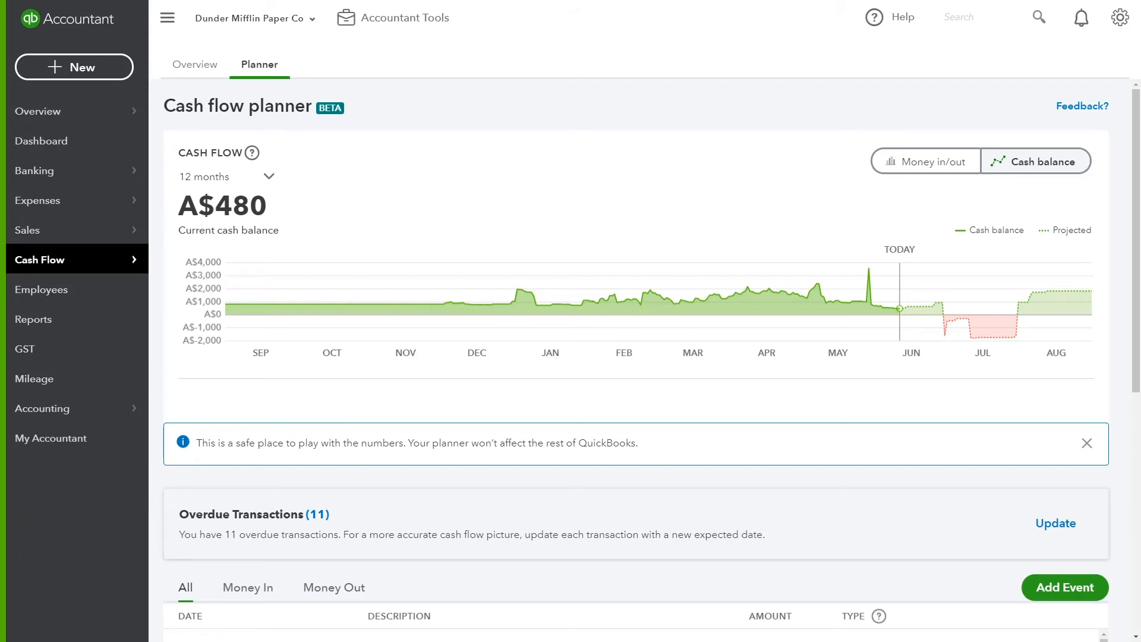
Set the expected date of the overdue invoice due 04/04/2020 to 18/06/2020 and check the projected cash balance
scroll(1126, 514, down, 6)
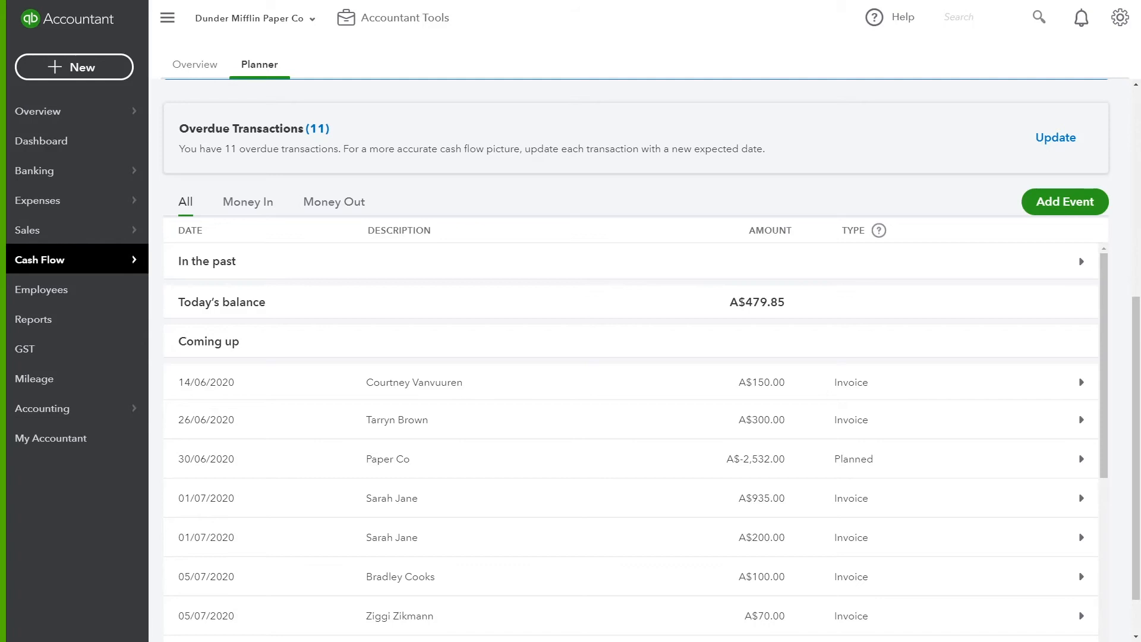
click(1056, 136)
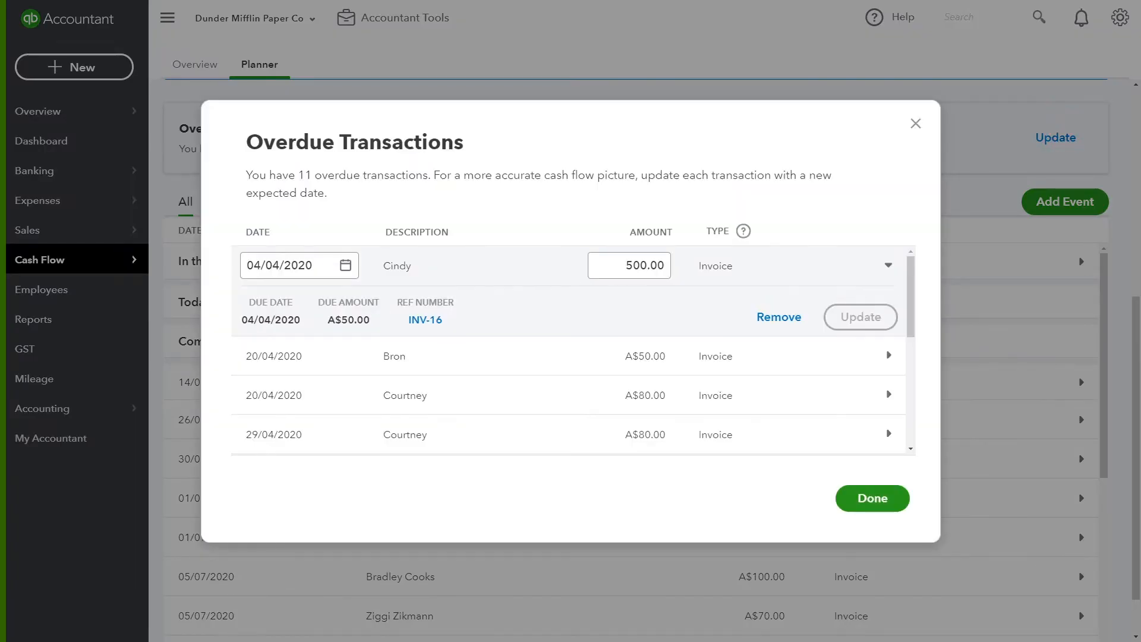
click(256, 266)
drag(183, 253, 207, 251)
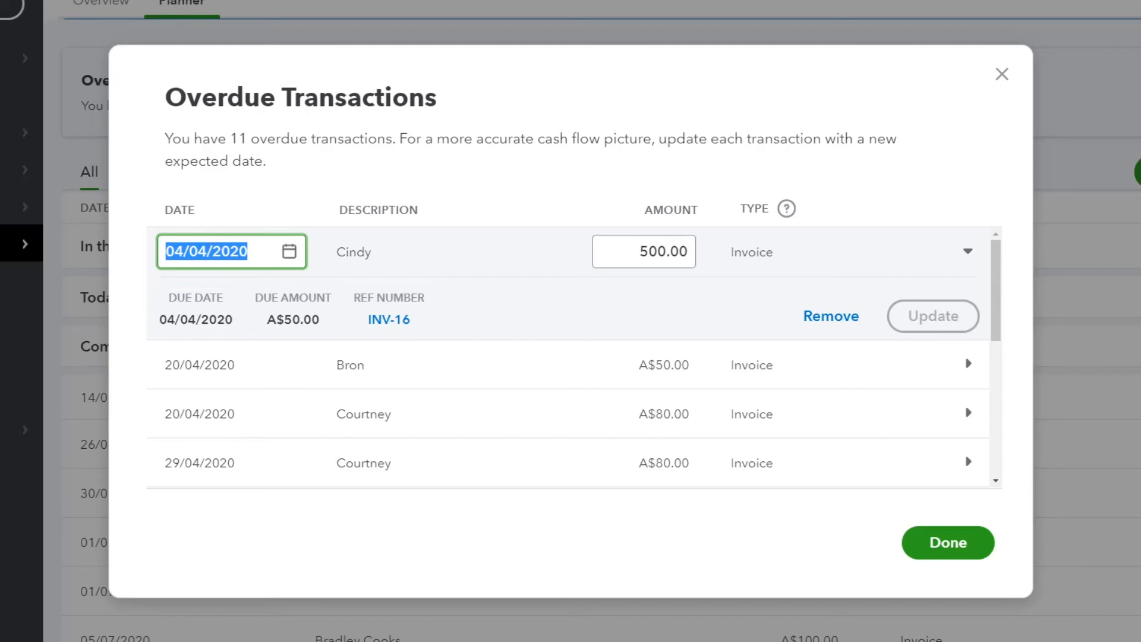
text(18/06/2020)
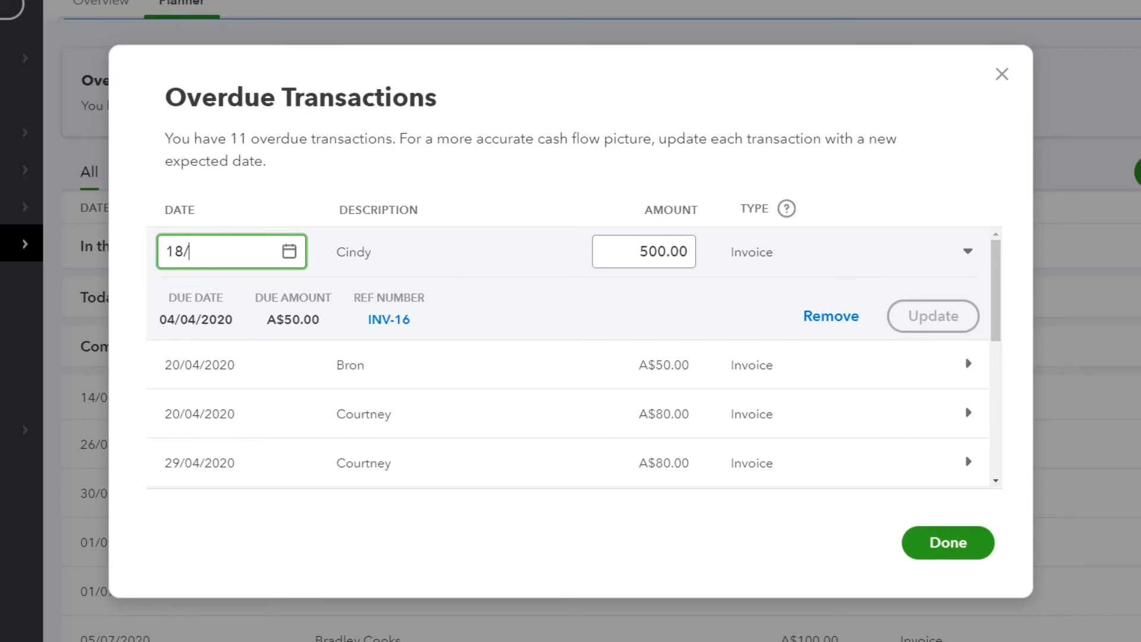
key(Tab)
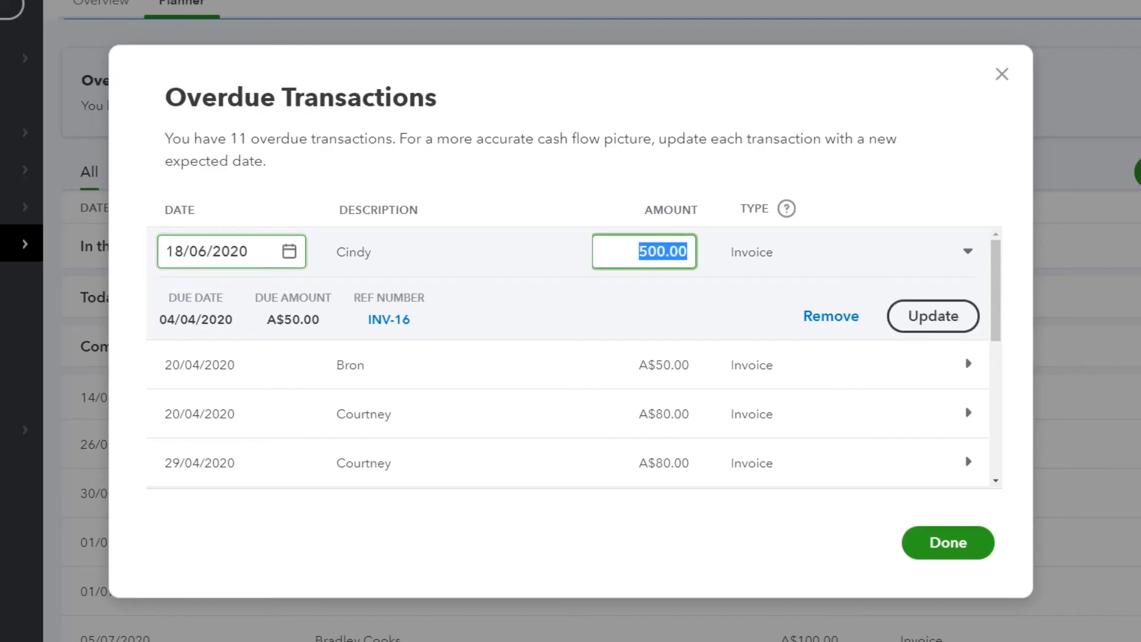
click(933, 316)
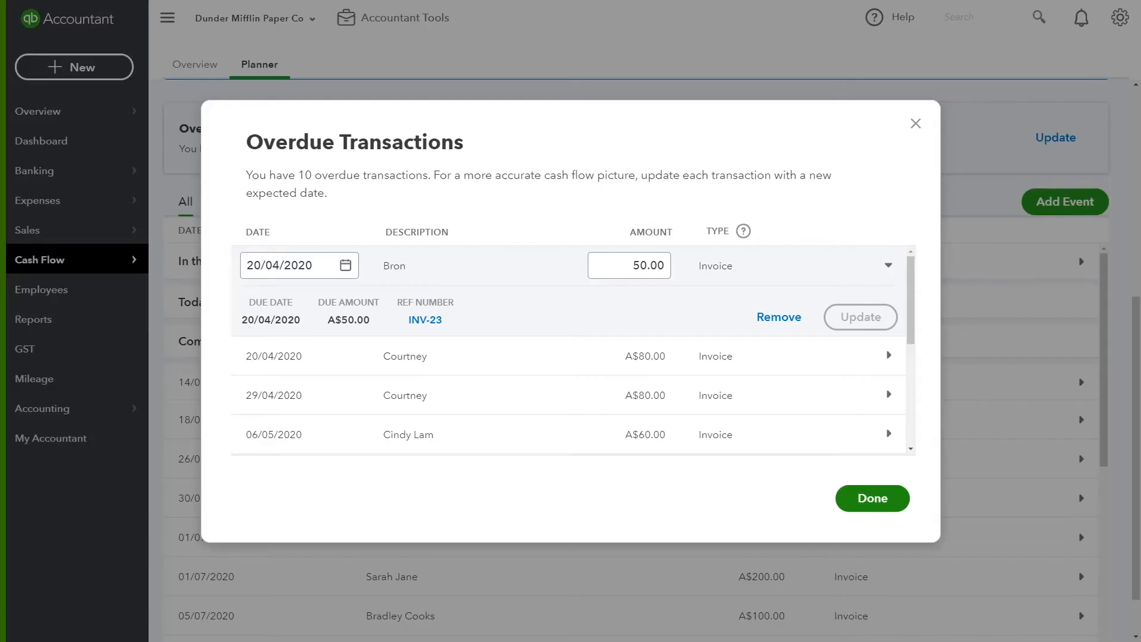
click(873, 497)
click(1133, 161)
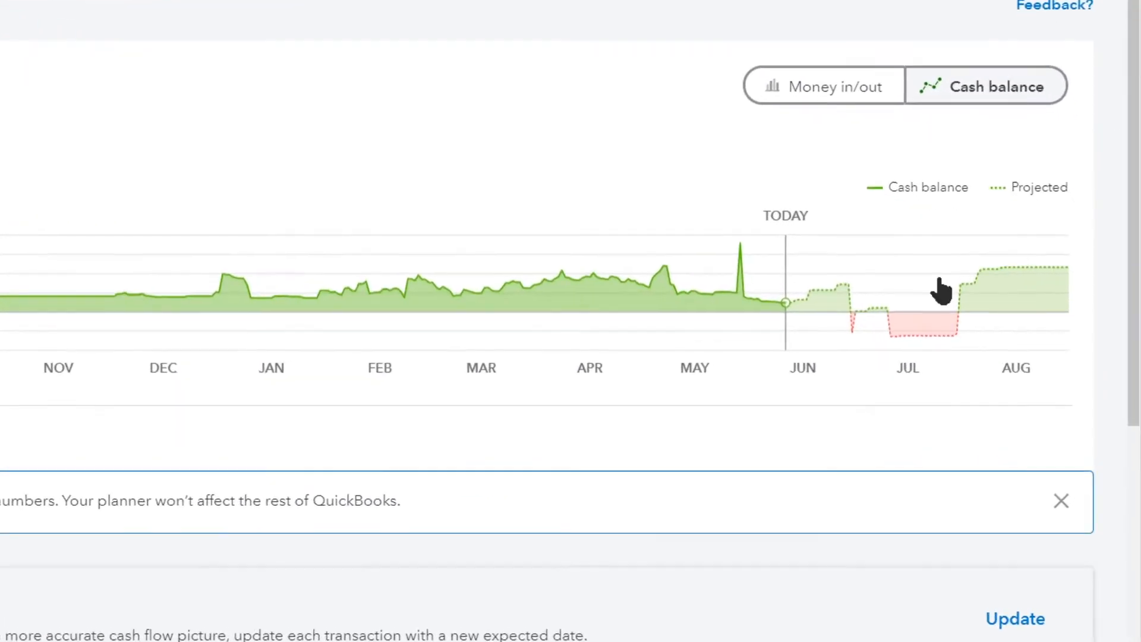
mouse_move(963, 319)
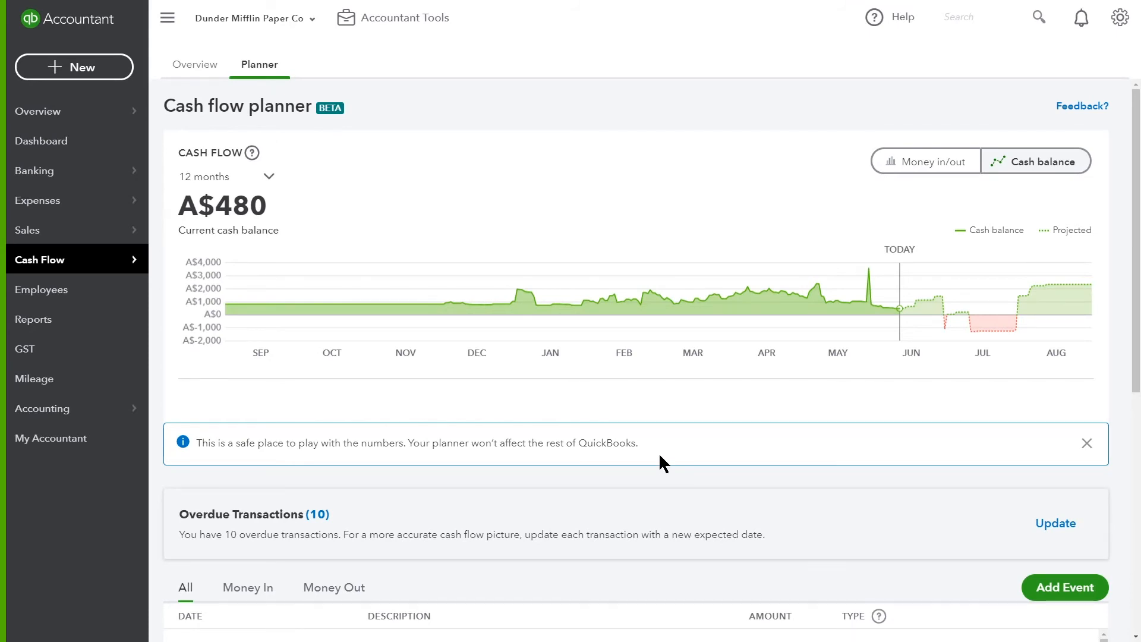
Filter the planner's transactions to money out and remove the planned Paper Co payment dated 30/06/2020
click(654, 449)
click(1135, 461)
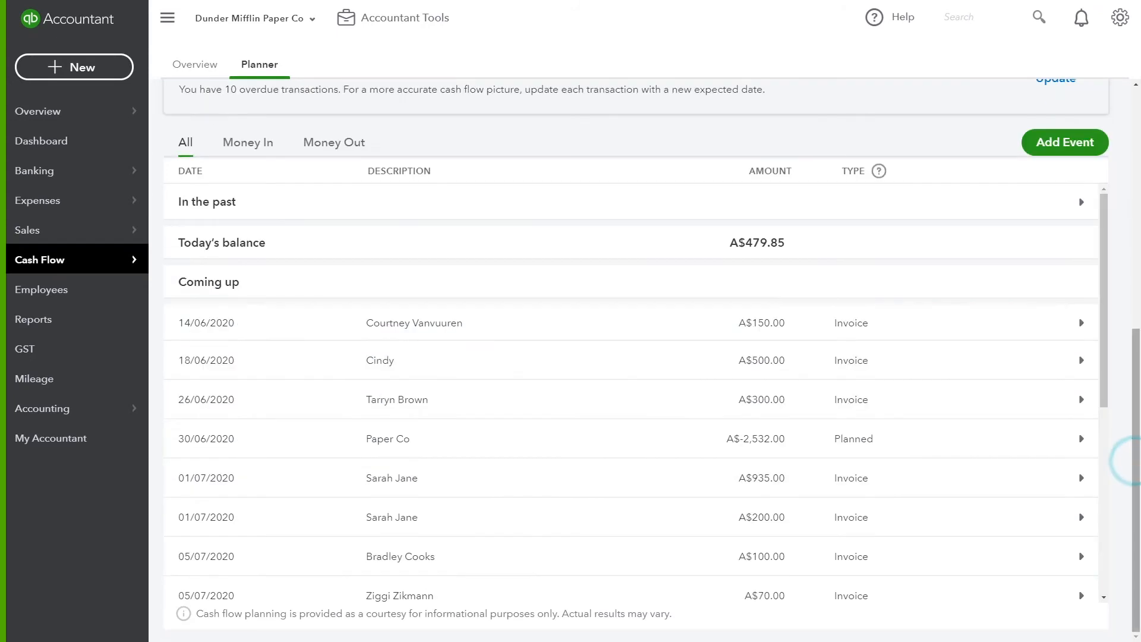
click(242, 143)
click(340, 141)
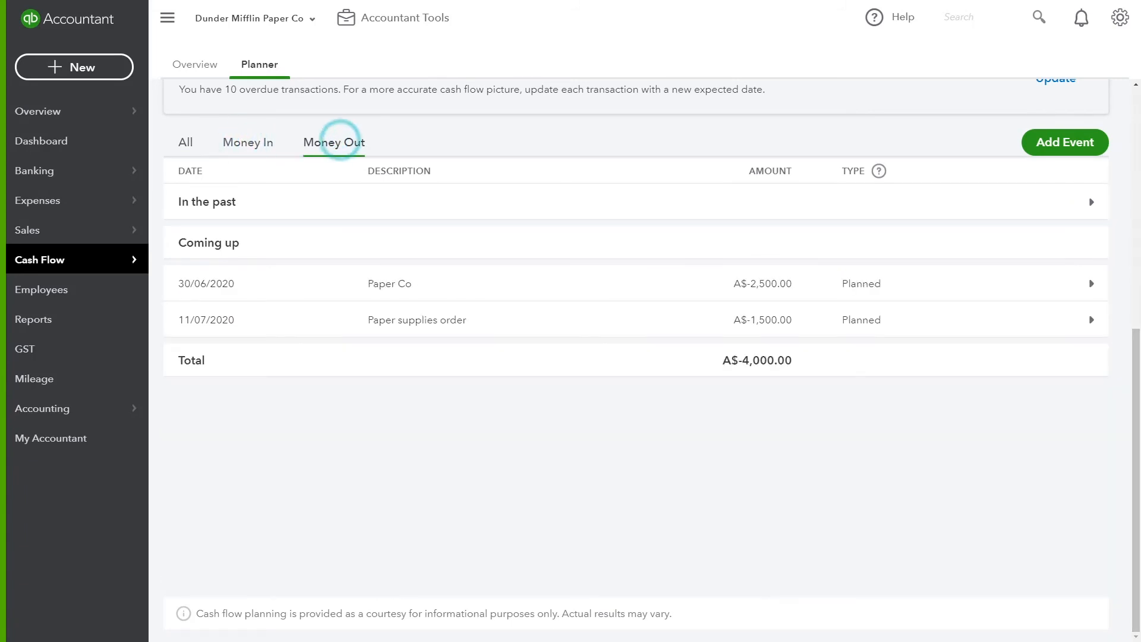
click(604, 281)
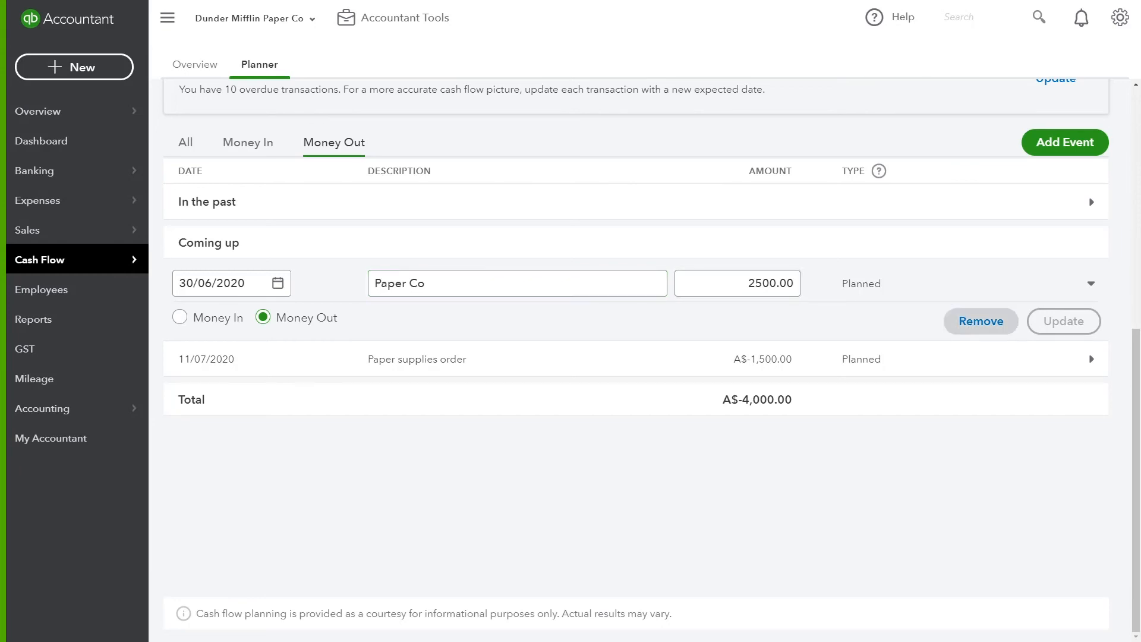
click(987, 322)
click(713, 402)
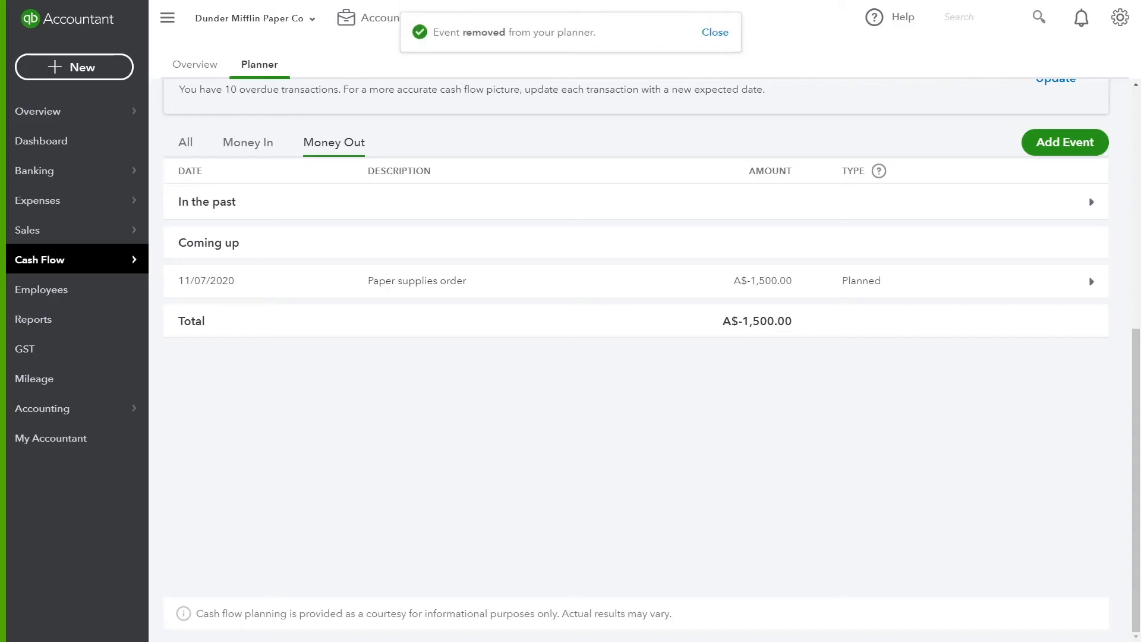
click(1137, 124)
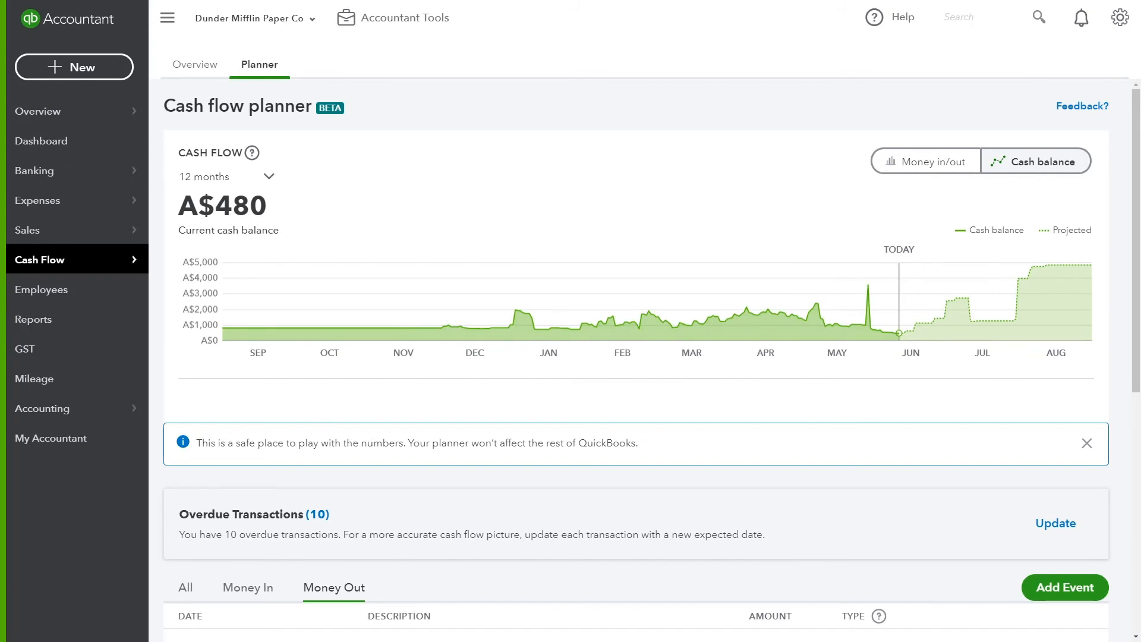
Set the planned Paper supplies order amount to 4500.00 and check the projected cash balance for July
click(1134, 494)
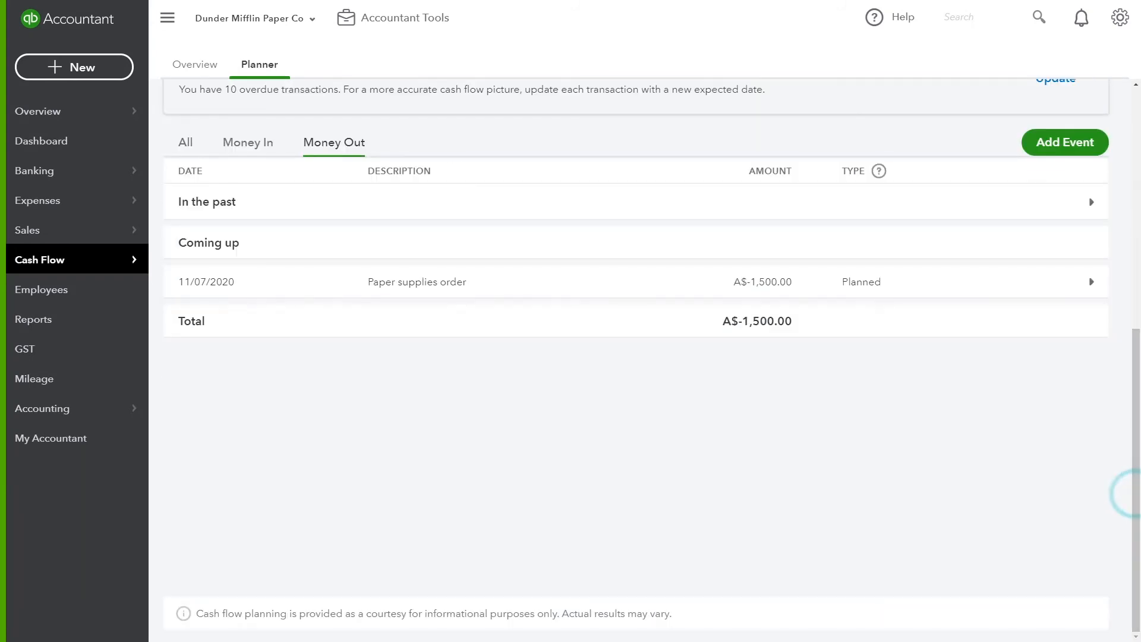
click(471, 286)
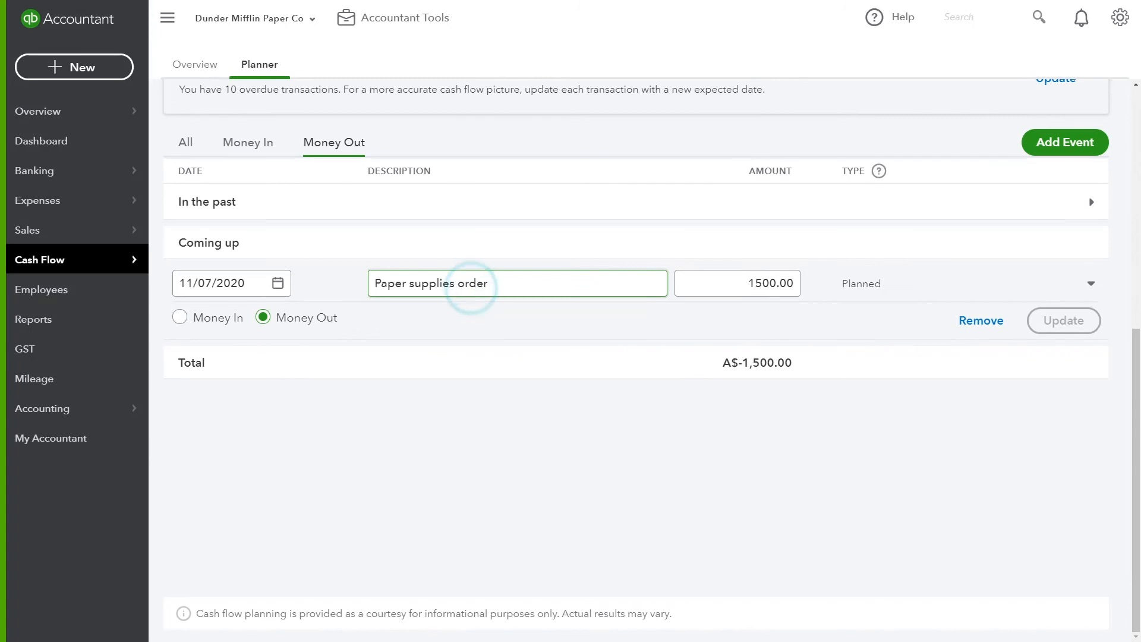
drag(748, 283, 754, 283)
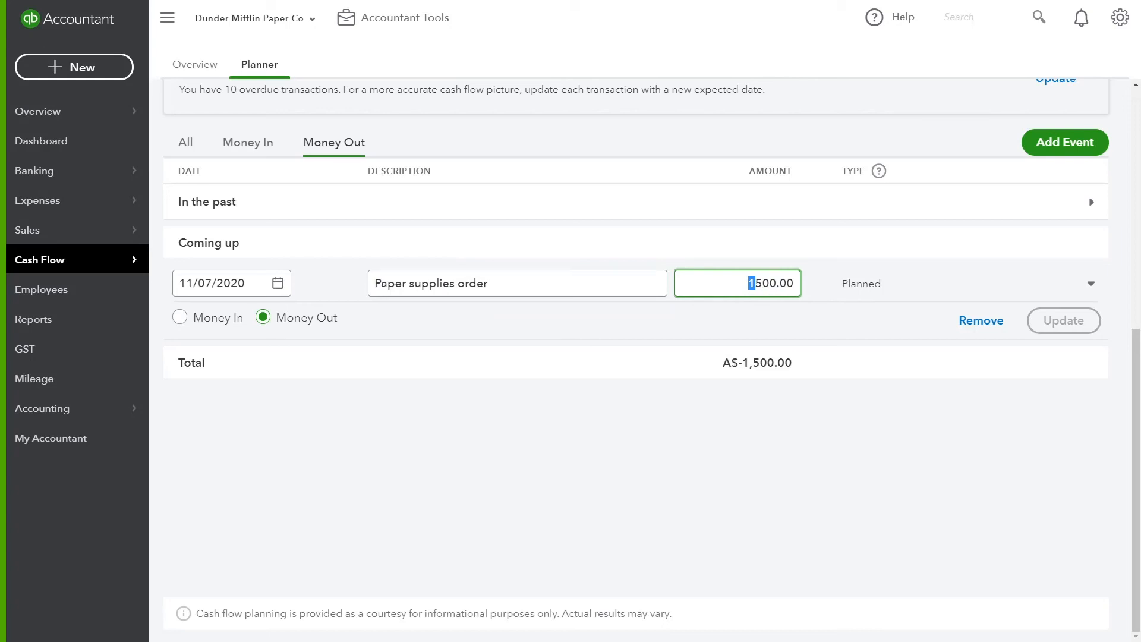
text(4)
click(1064, 321)
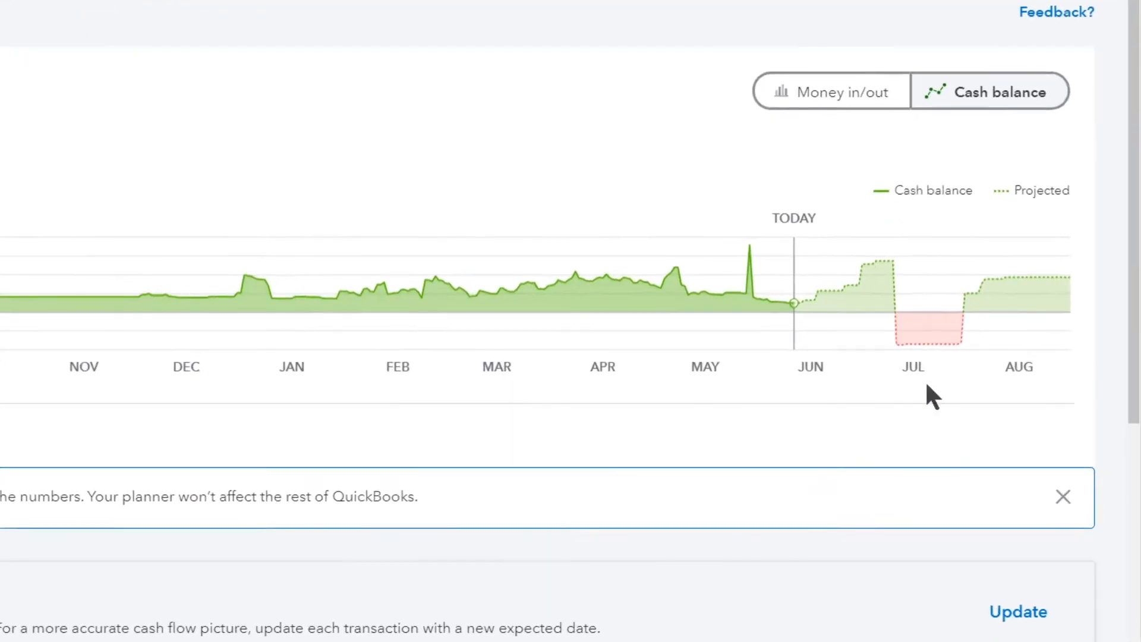
mouse_move(946, 337)
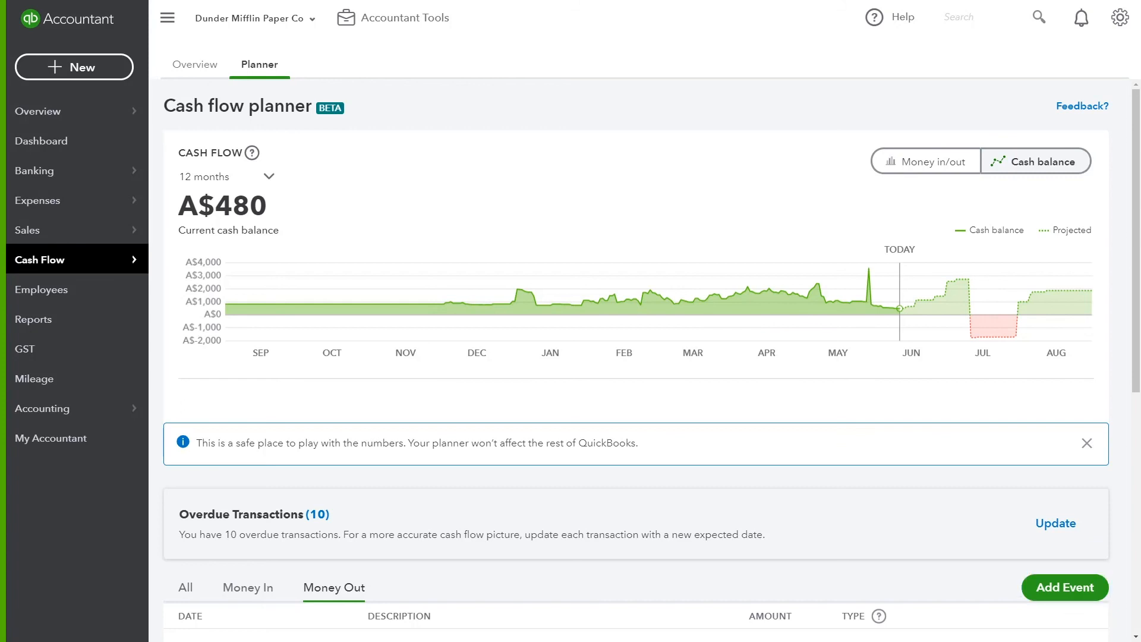
Add a planned money-in event named JobKeeper dated 15/06/2020 for 5000 and check the projected cash balance
scroll(1073, 610, down, 7)
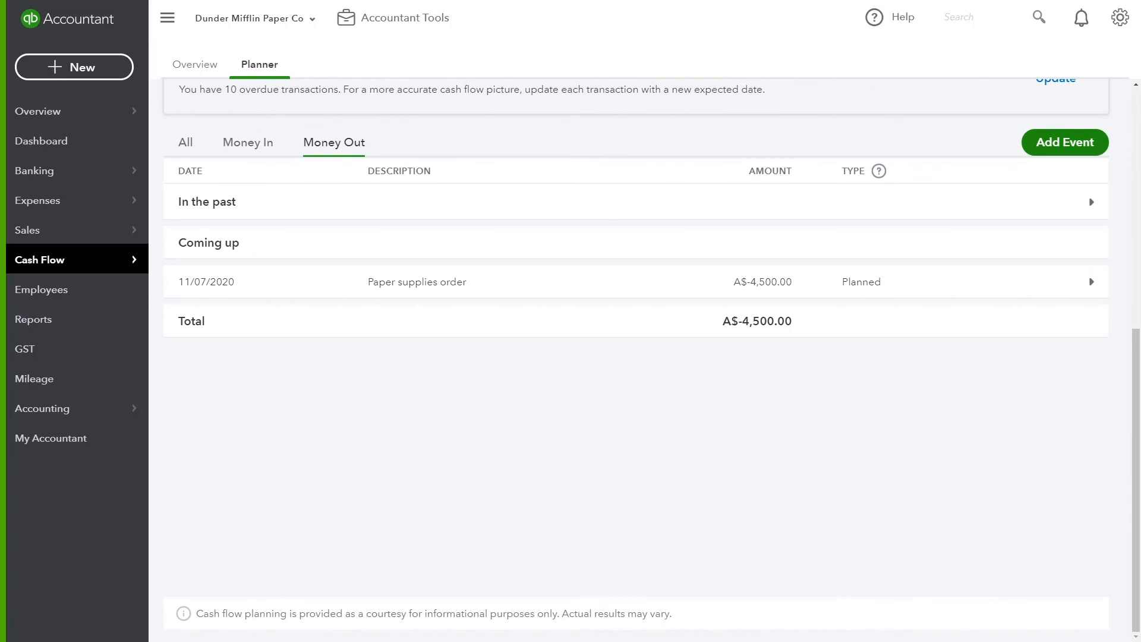
click(1065, 142)
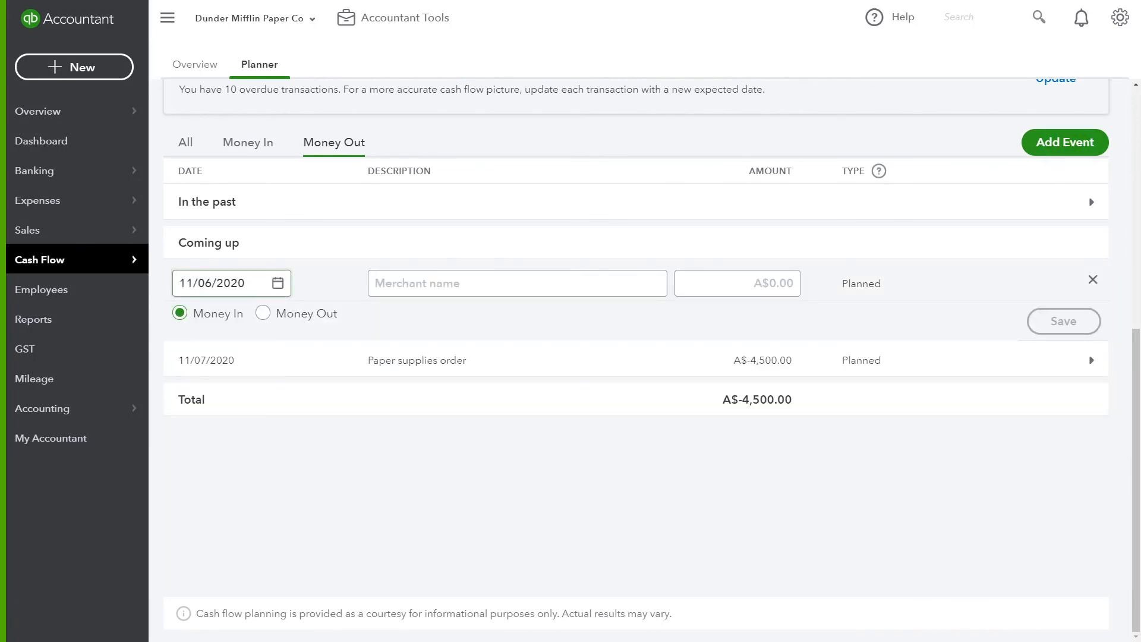
drag(247, 284, 140, 281)
text(15/06/)
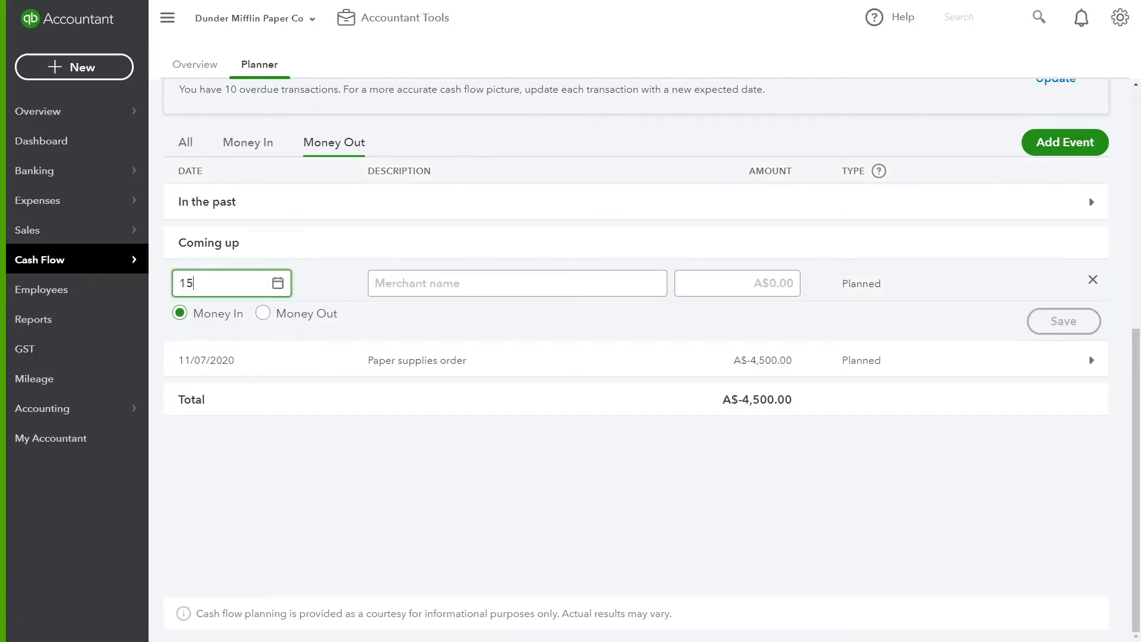
key(Tab)
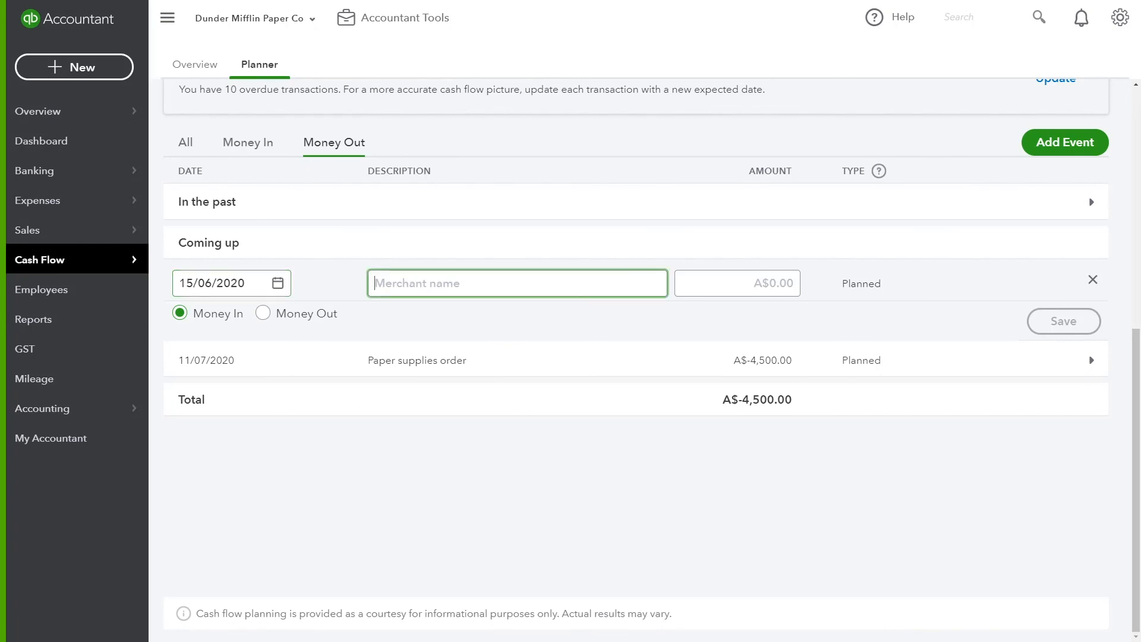
text(JobKeeper)
key(Tab)
text(50)
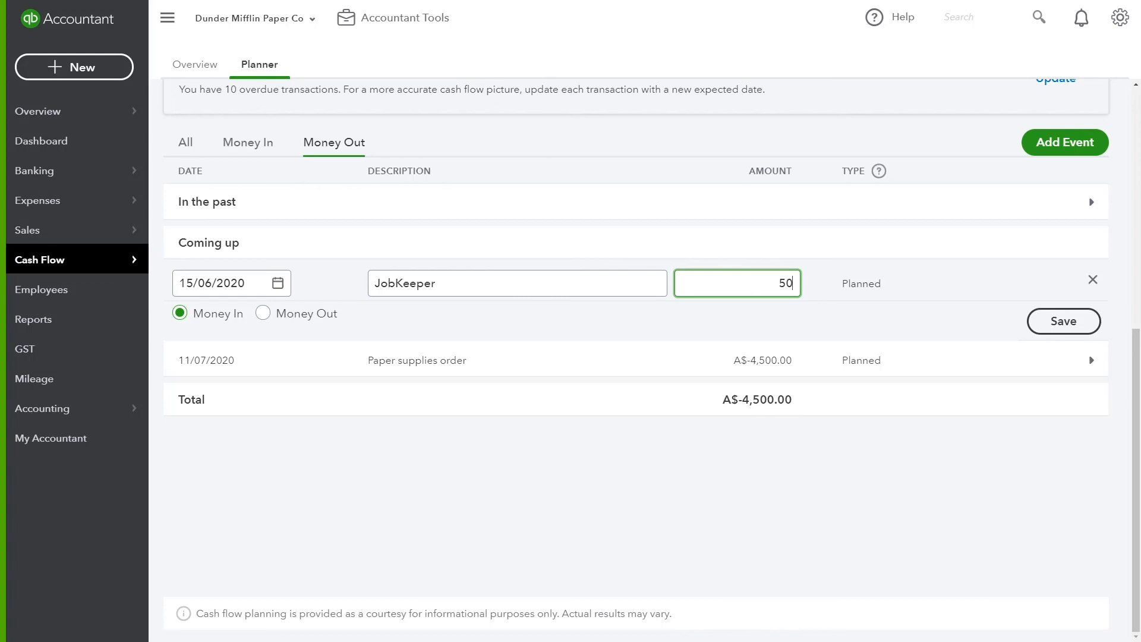
click(1064, 321)
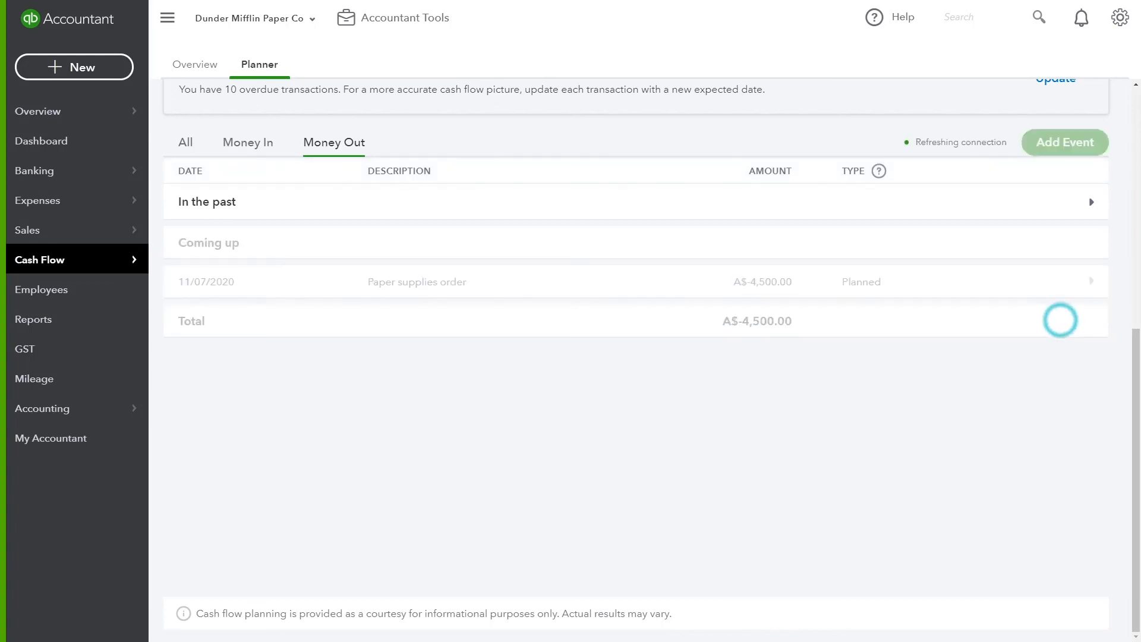
click(1136, 249)
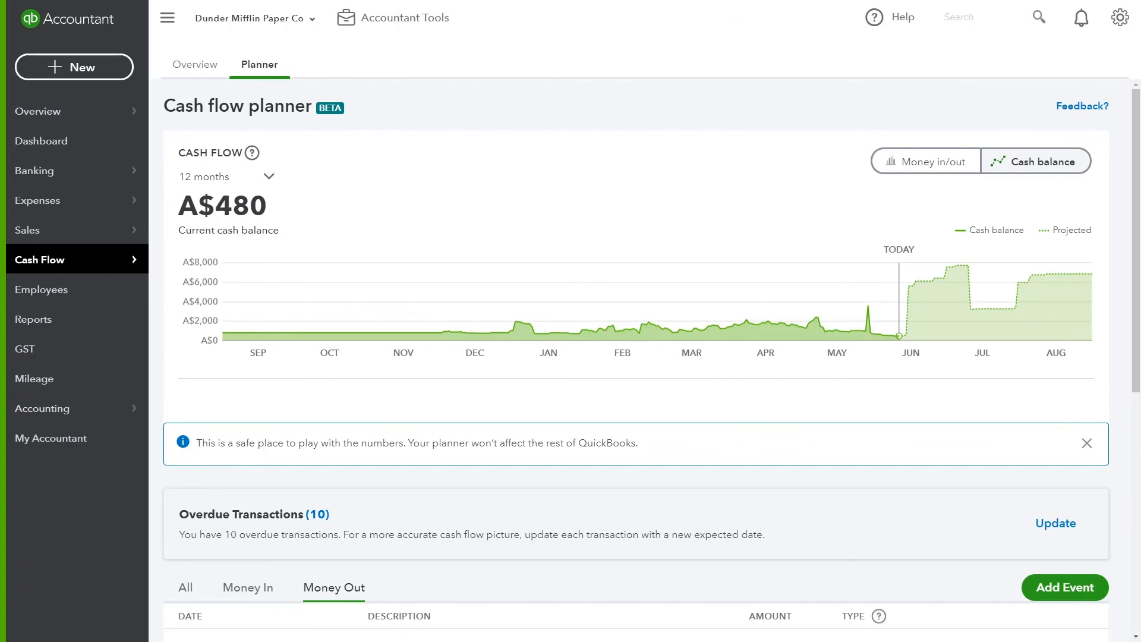
Add a planned money-out event named Asset dated 15/06/2020 for 9000
scroll(636, 357, down, 7)
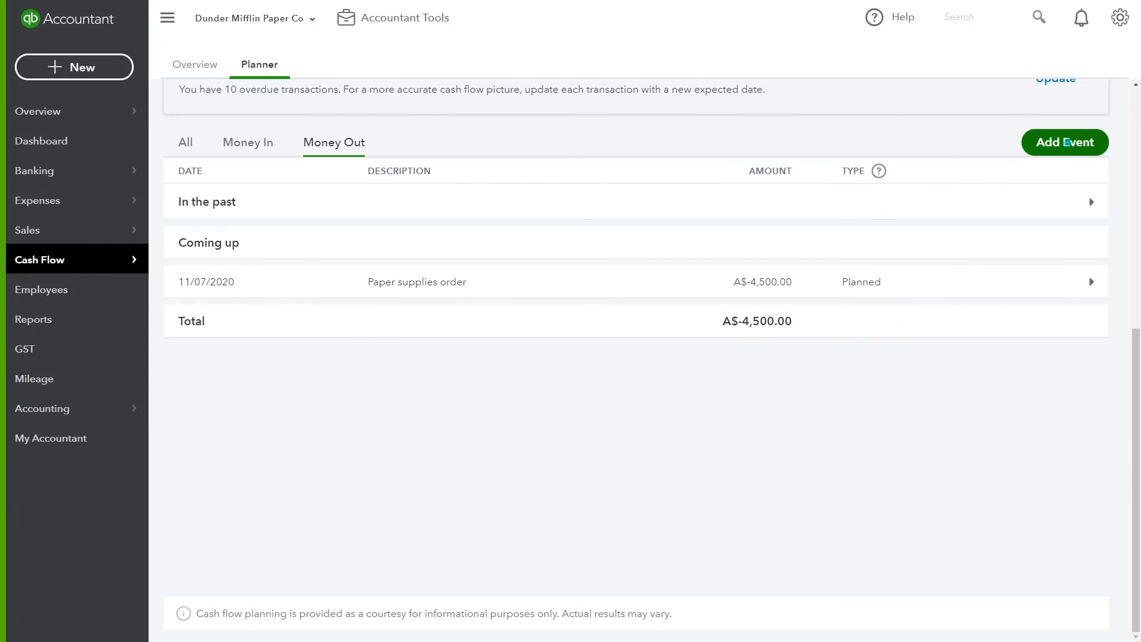
click(1067, 143)
click(186, 283)
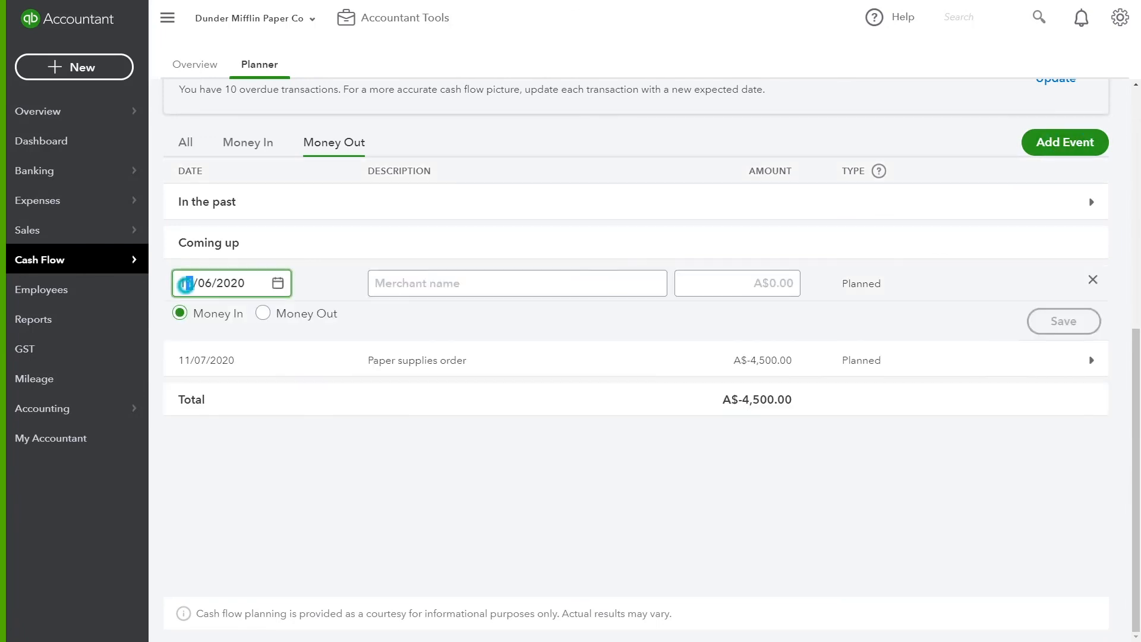
triple_click(186, 284)
text(15/06/20)
key(Tab)
text(Asse)
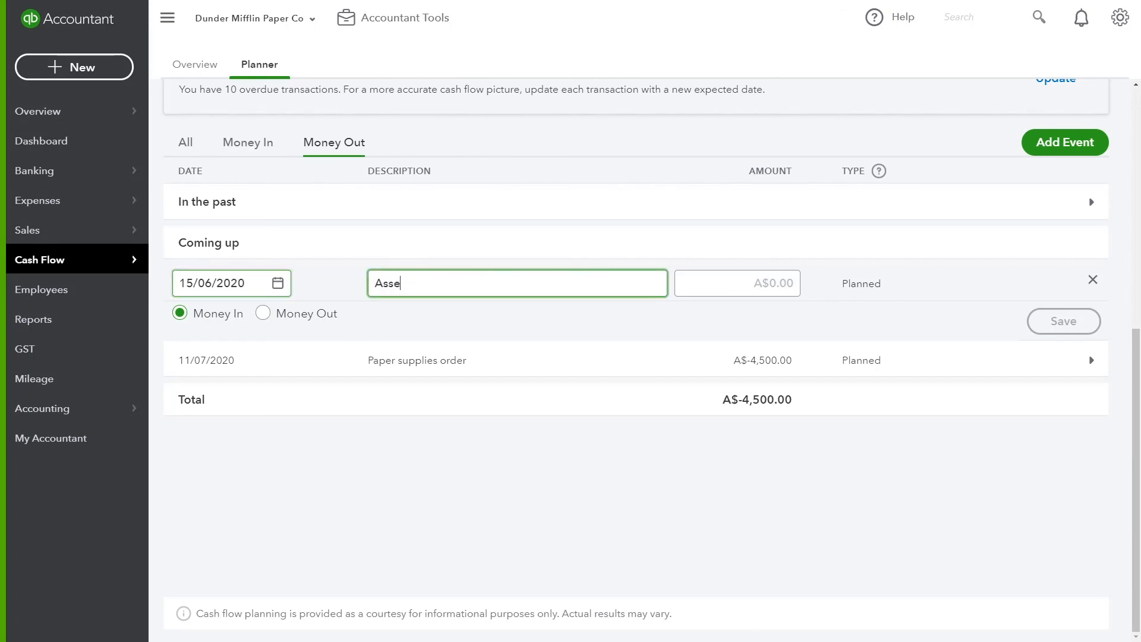
click(263, 313)
click(752, 286)
text(9000)
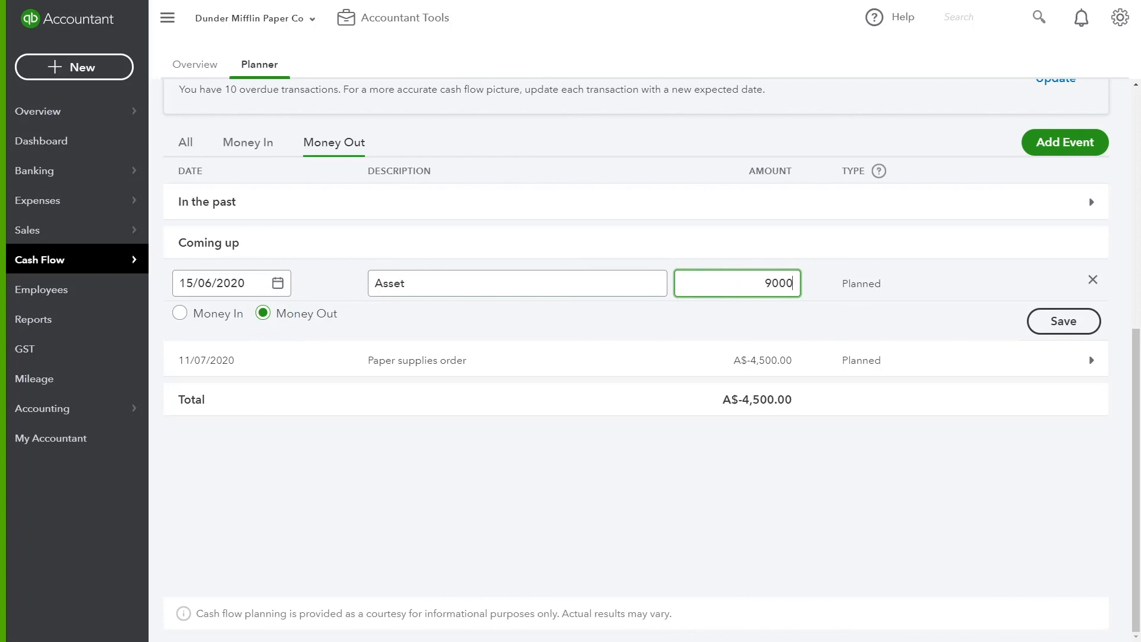
click(1052, 319)
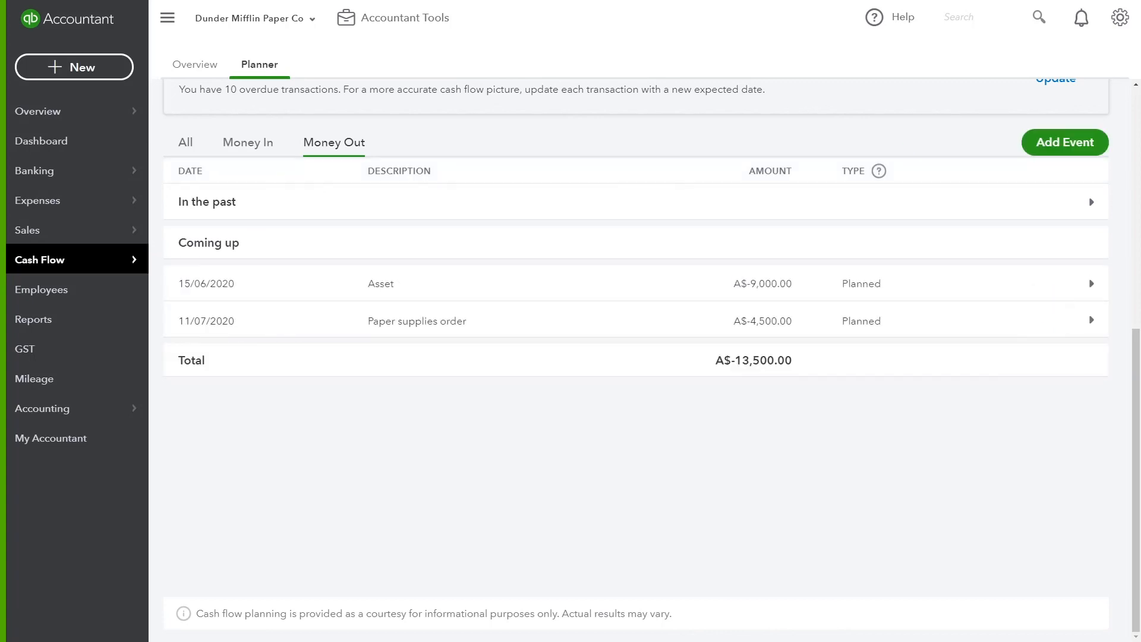
Check the effect of the planned asset purchase on the projected cash balance and open the Dashboard
click(1134, 271)
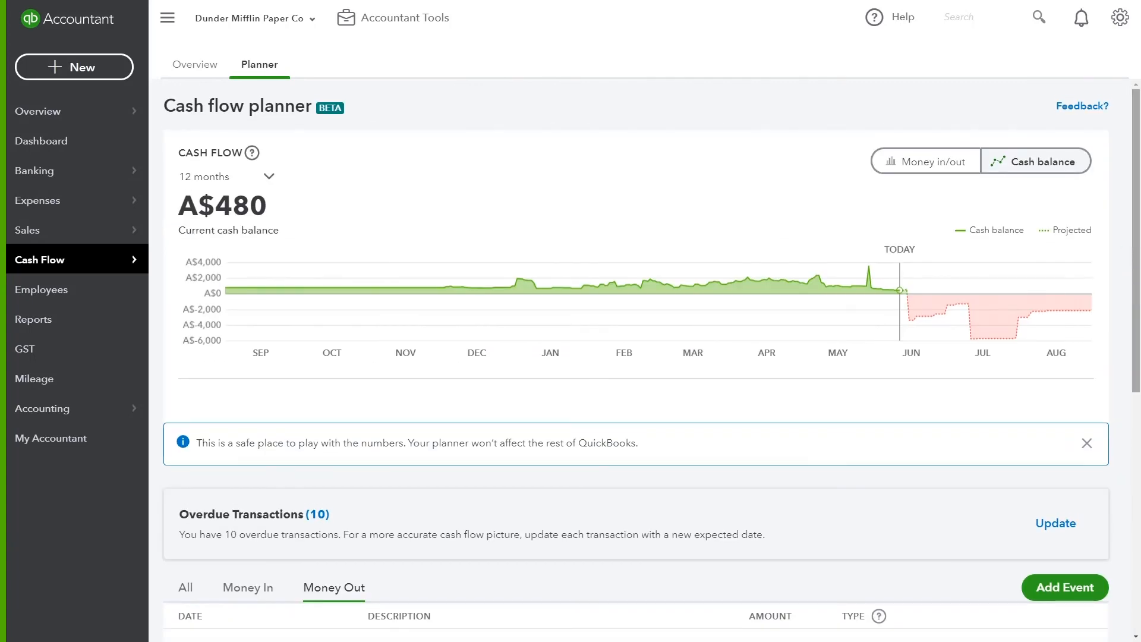
mouse_move(940, 318)
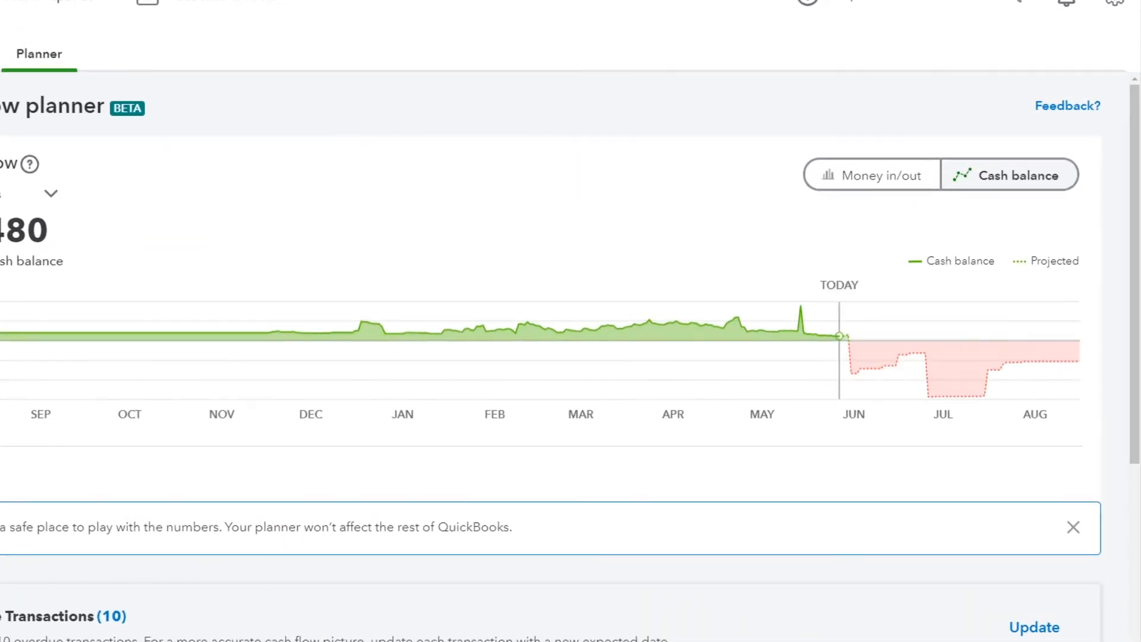
click(28, 141)
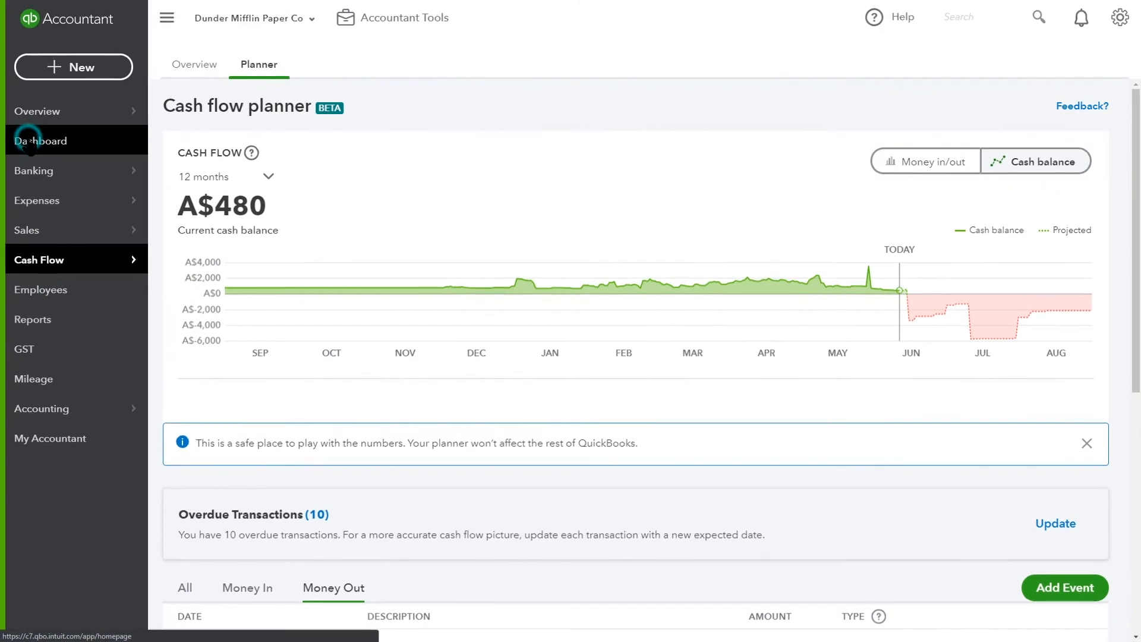